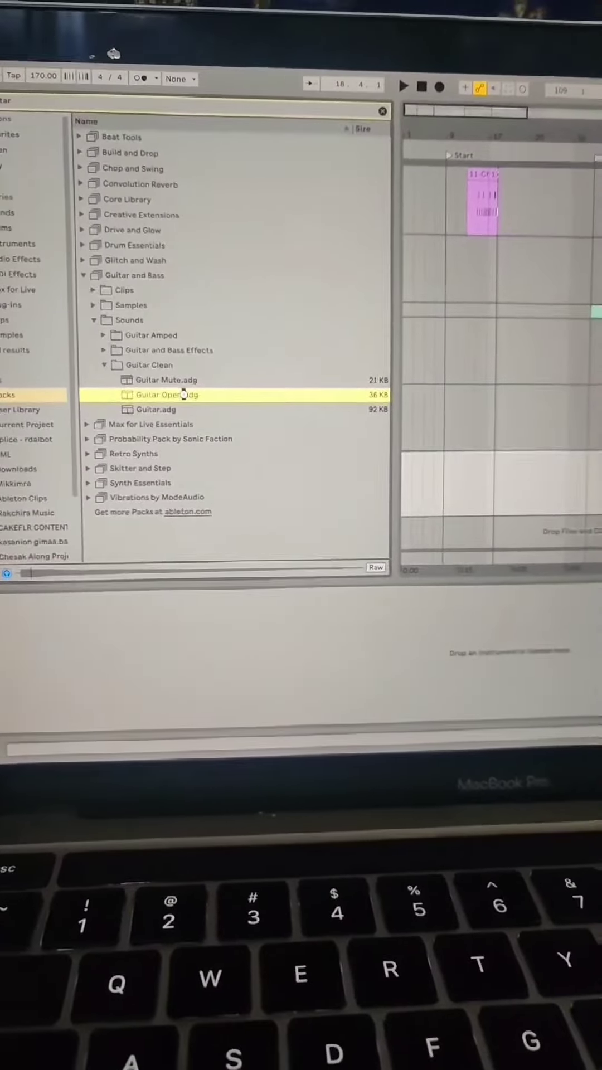
Load Guitar Open.adg from the Guitar and Bass pack's Guitar Clean sounds.
{"action": "double_click", "coordinate": [224, 409]}
{"action": "type", "text": "velcro"}
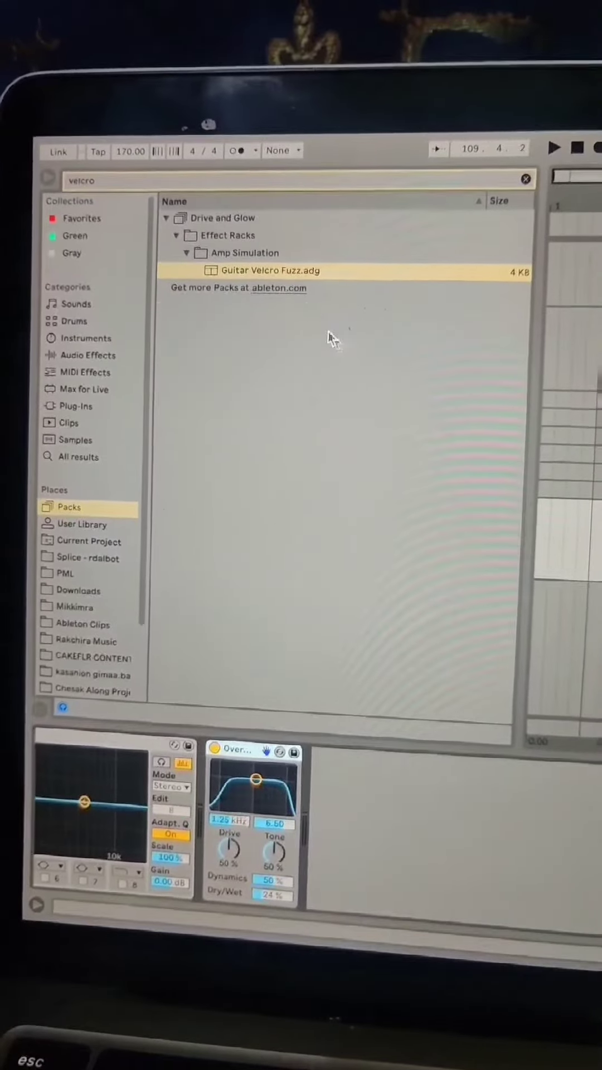
Add the Guitar Velcro Fuzz.adg effect rack after Overdrive in the device chain.
{"action": "double_click", "coordinate": [289, 265]}
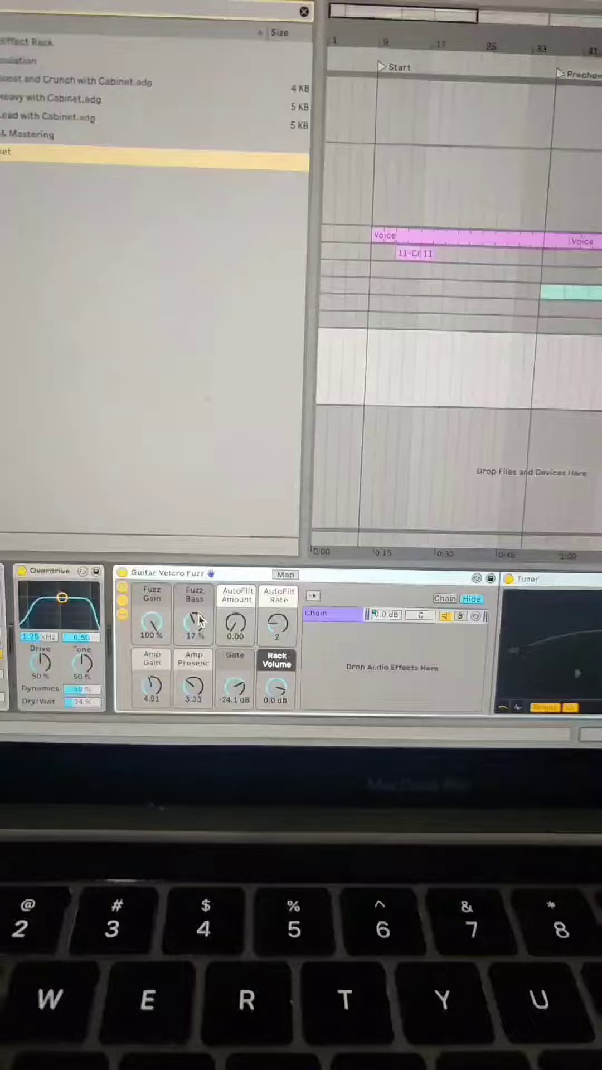
{"action": "scroll", "coordinate": [428, 632], "scroll_direction": "right", "scroll_amount": 5}
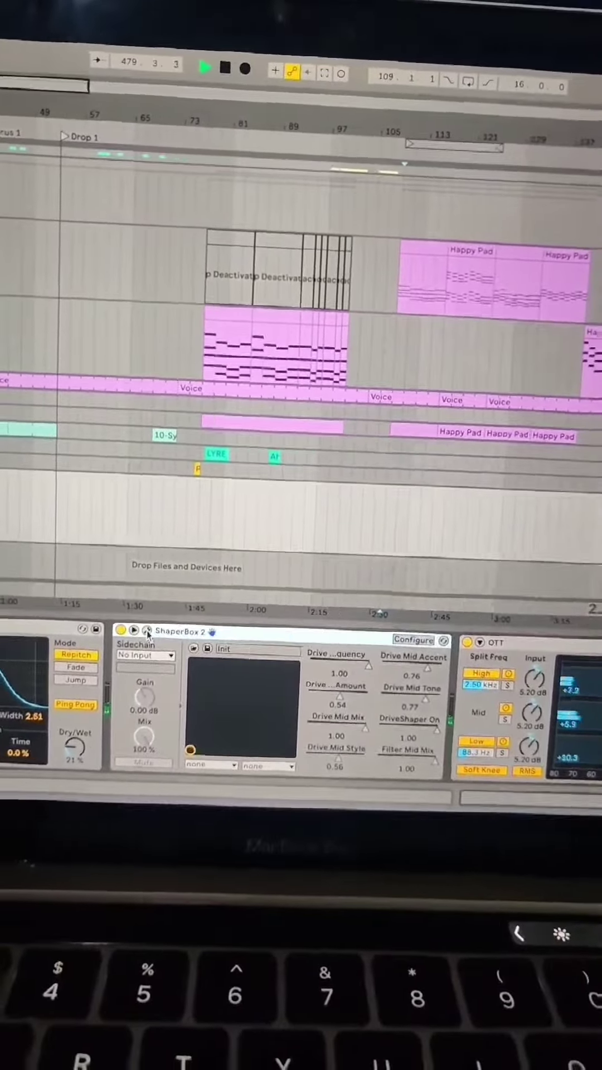
{"action": "left_click", "coordinate": [161, 639]}
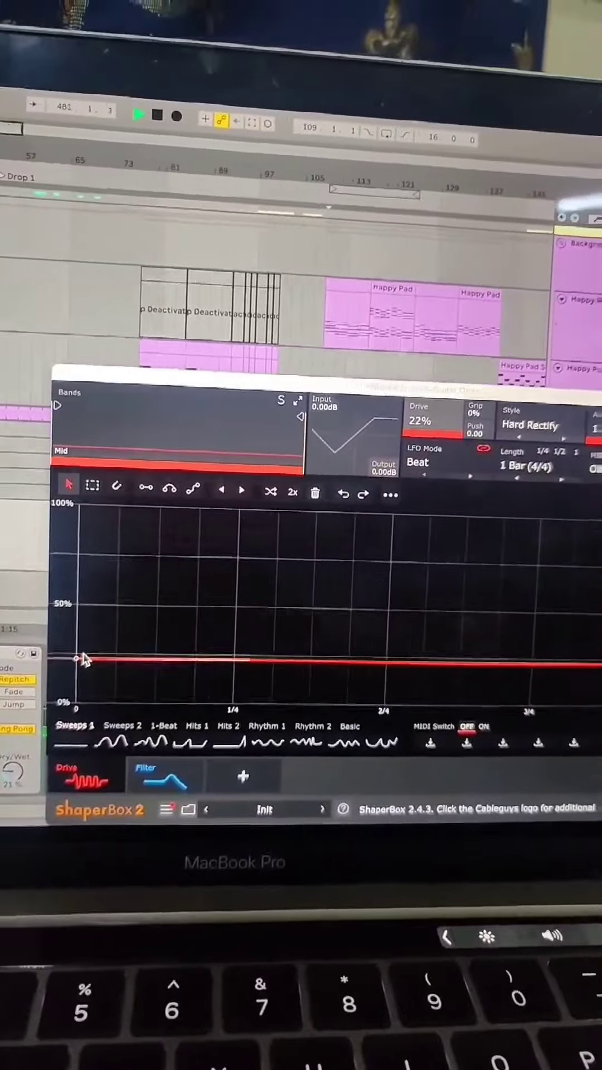